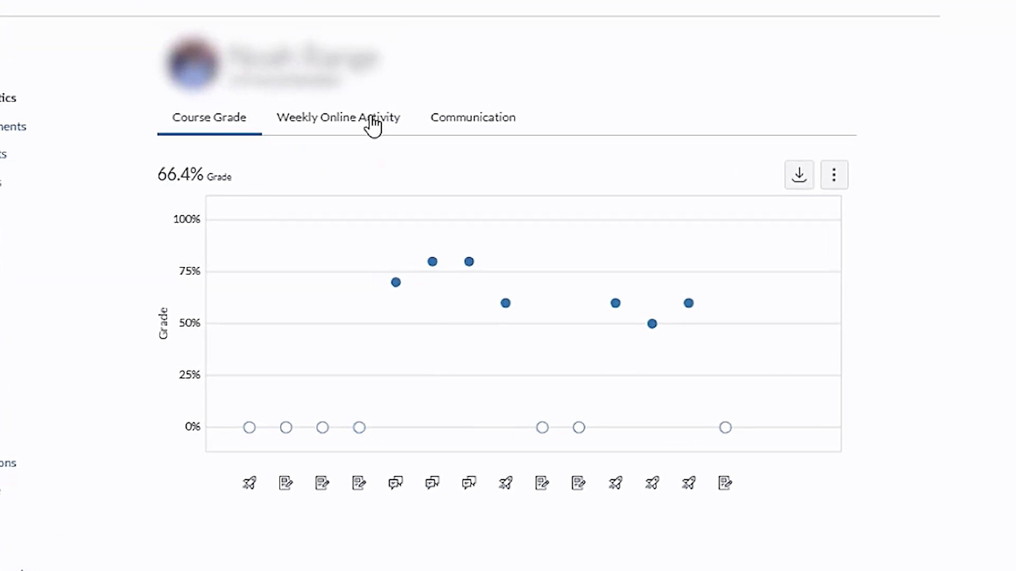
Step: Switch to the student's Weekly Online Activity view: 83 page views, 19 participations
left_click(371, 121)
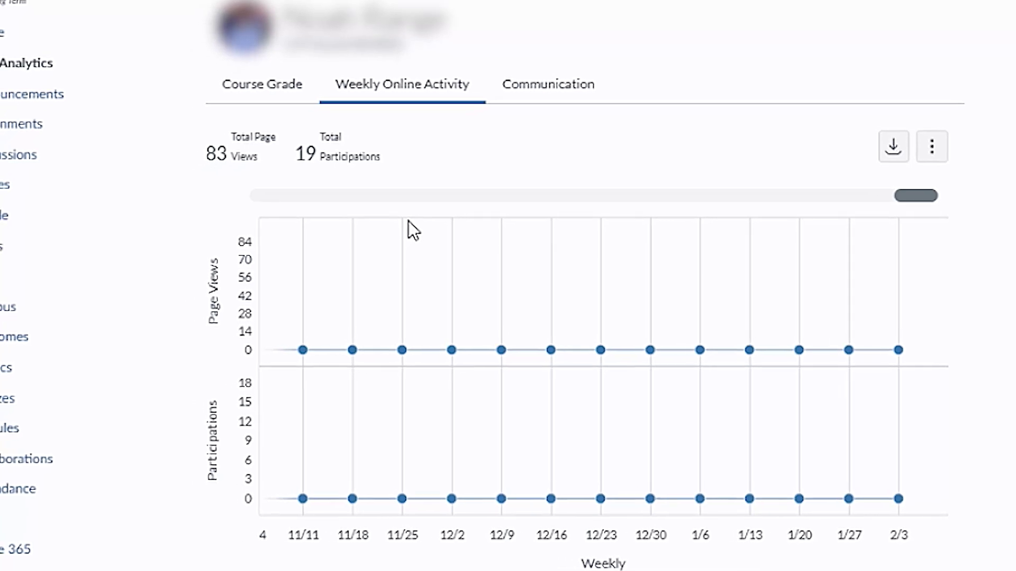